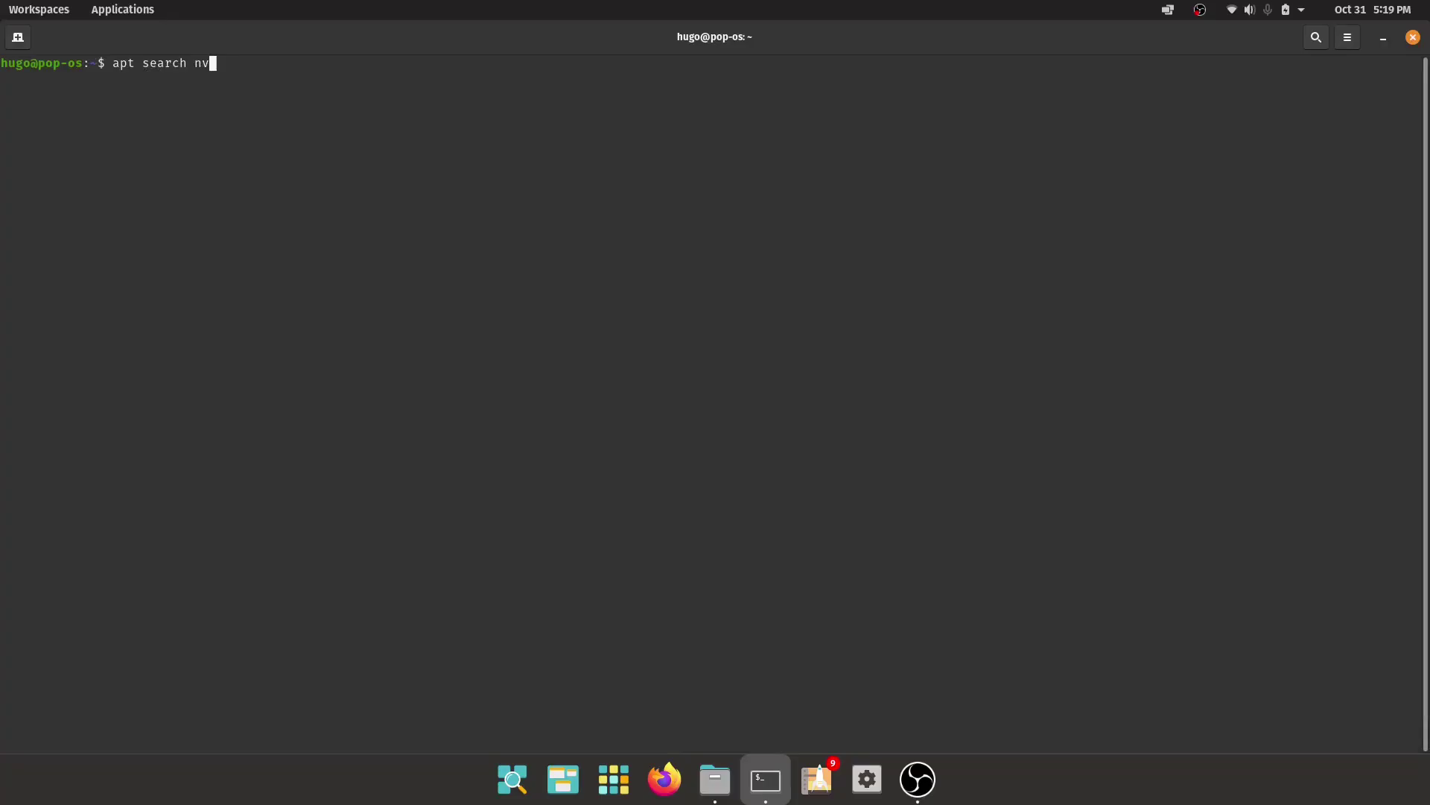
Search the package archive for nvidia driver packages with 'apt search nvidia'
text(idia)
key(Return)
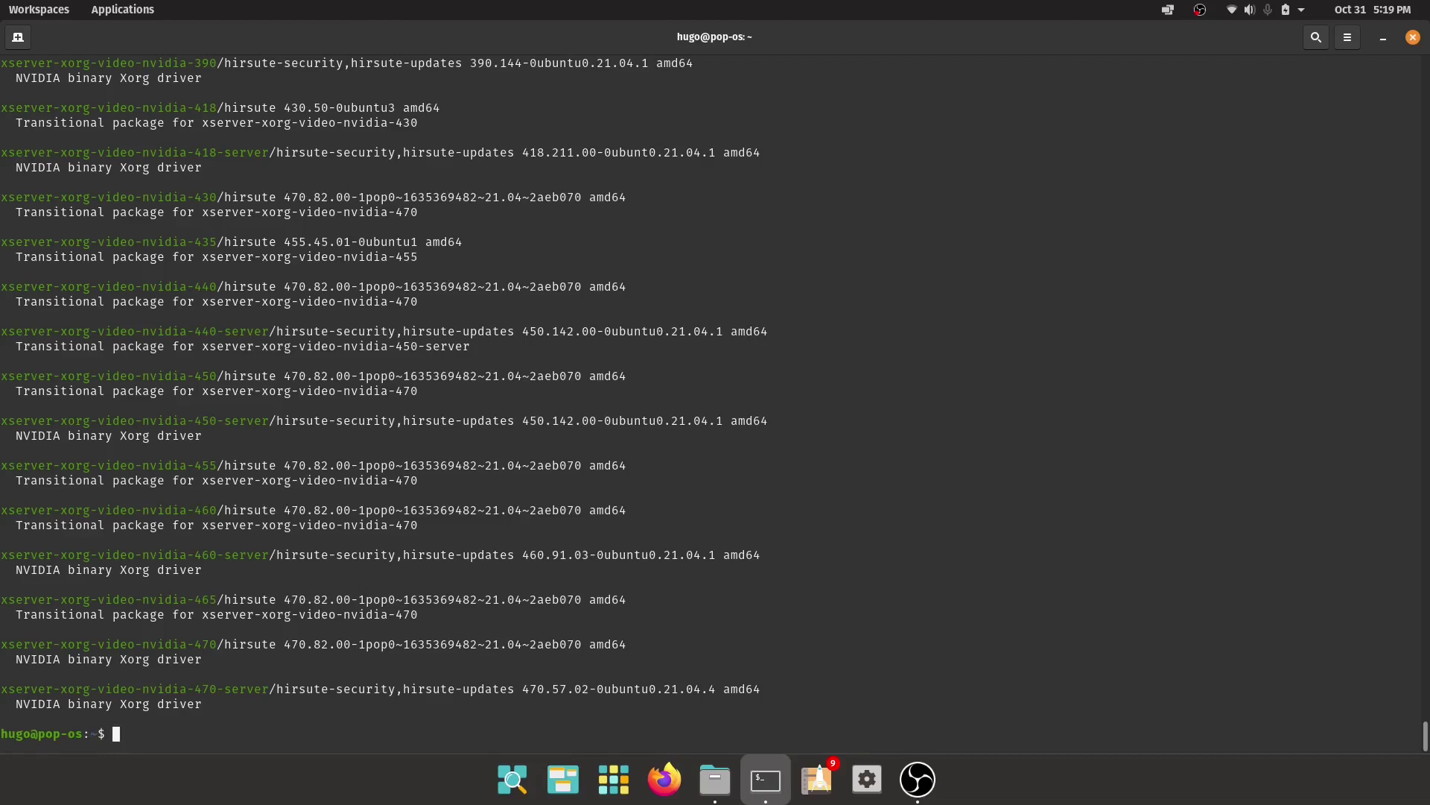
Install the system76-driver-nvidia package with sudo apt install and confirm the listed packages
scroll(716, 402, up, 9)
drag(165, 158, 2, 158)
middle_click(1, 158)
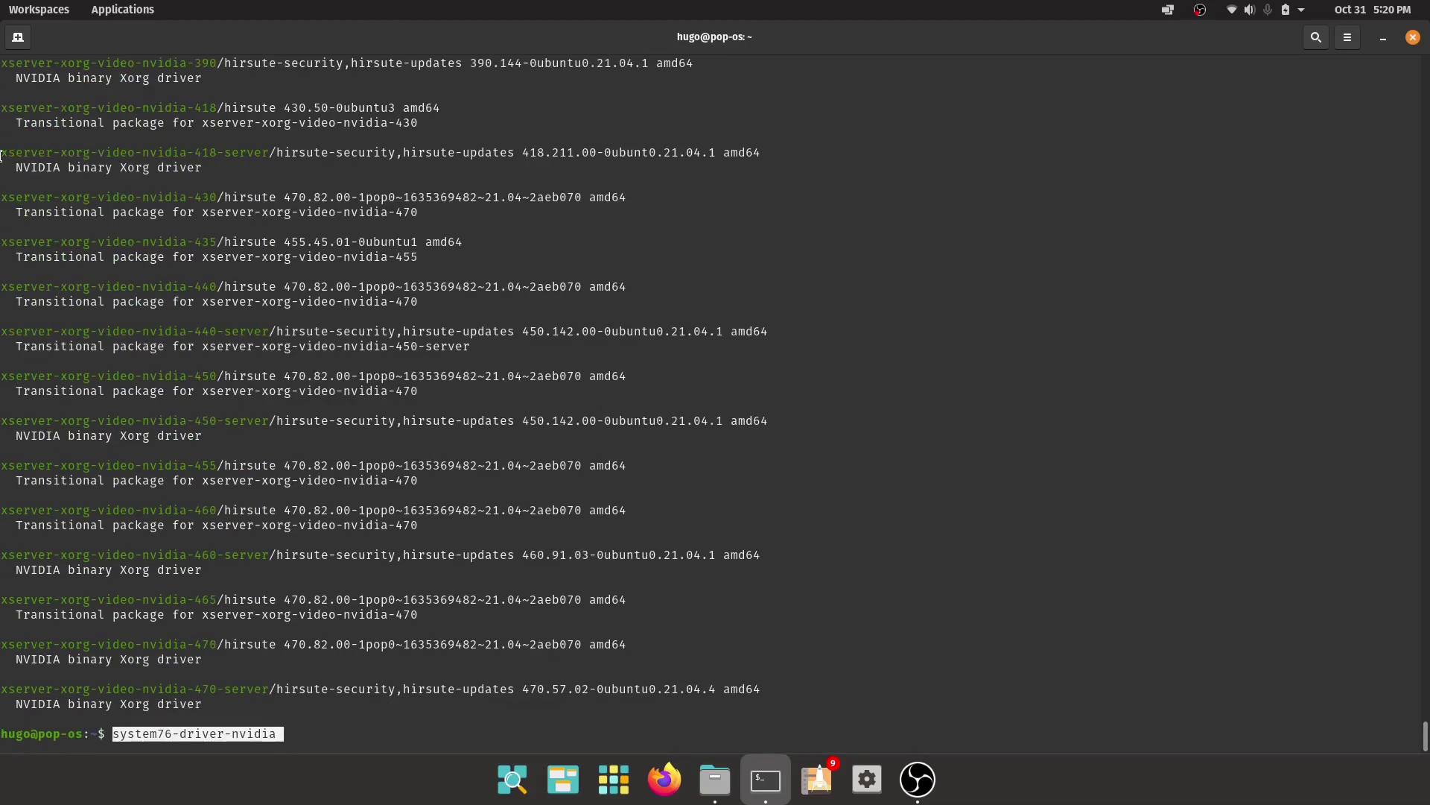
key(Home)
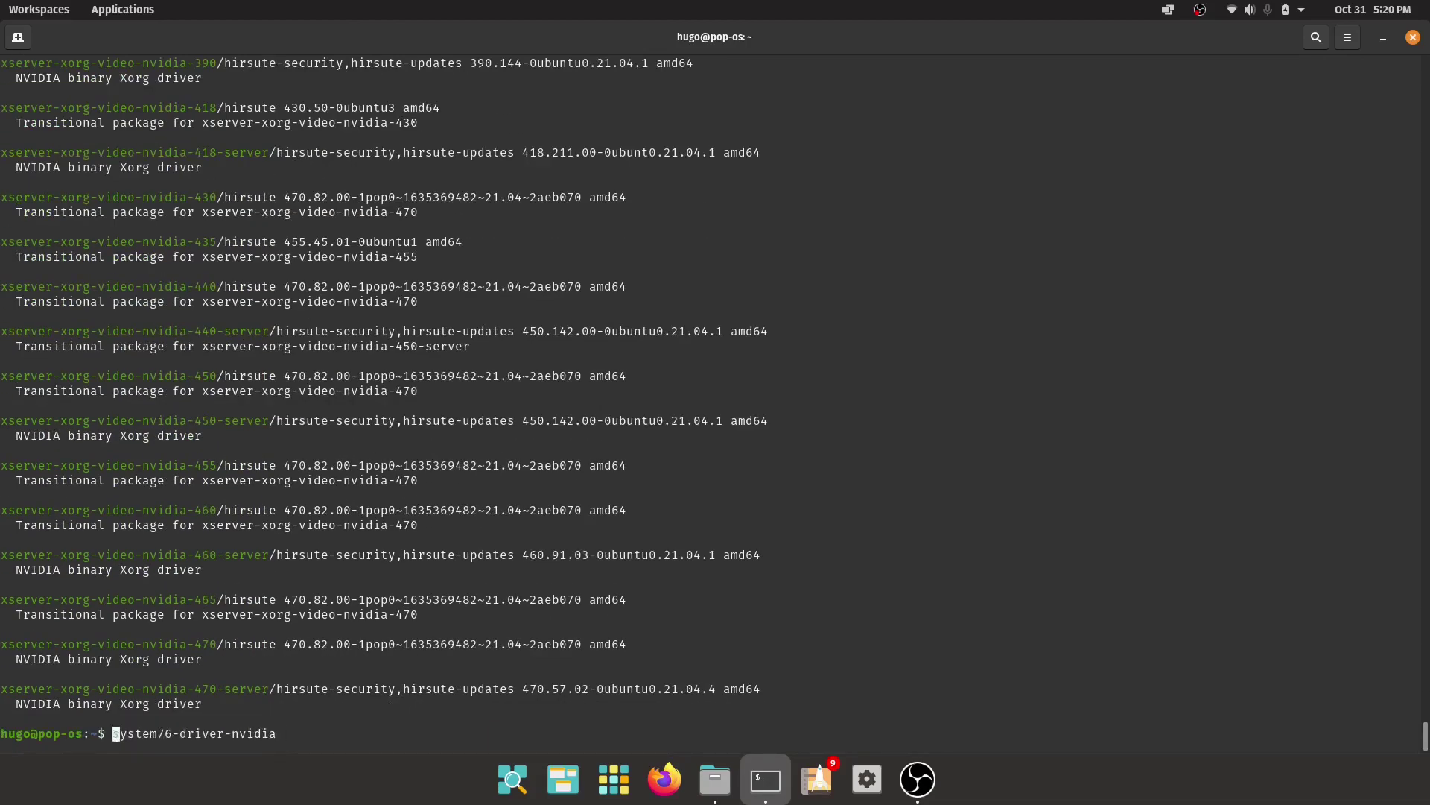
text(sudo apt install)
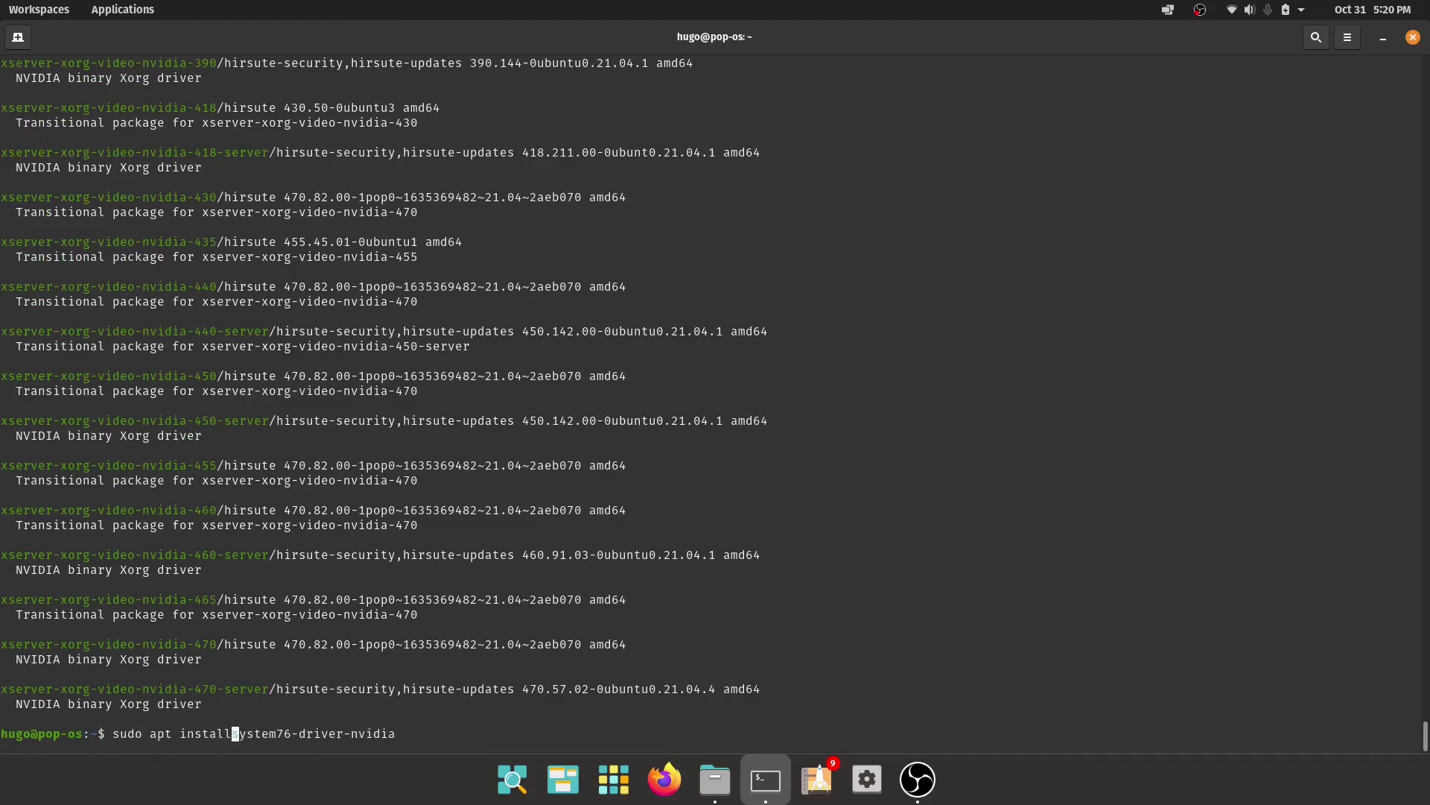
key(Return)
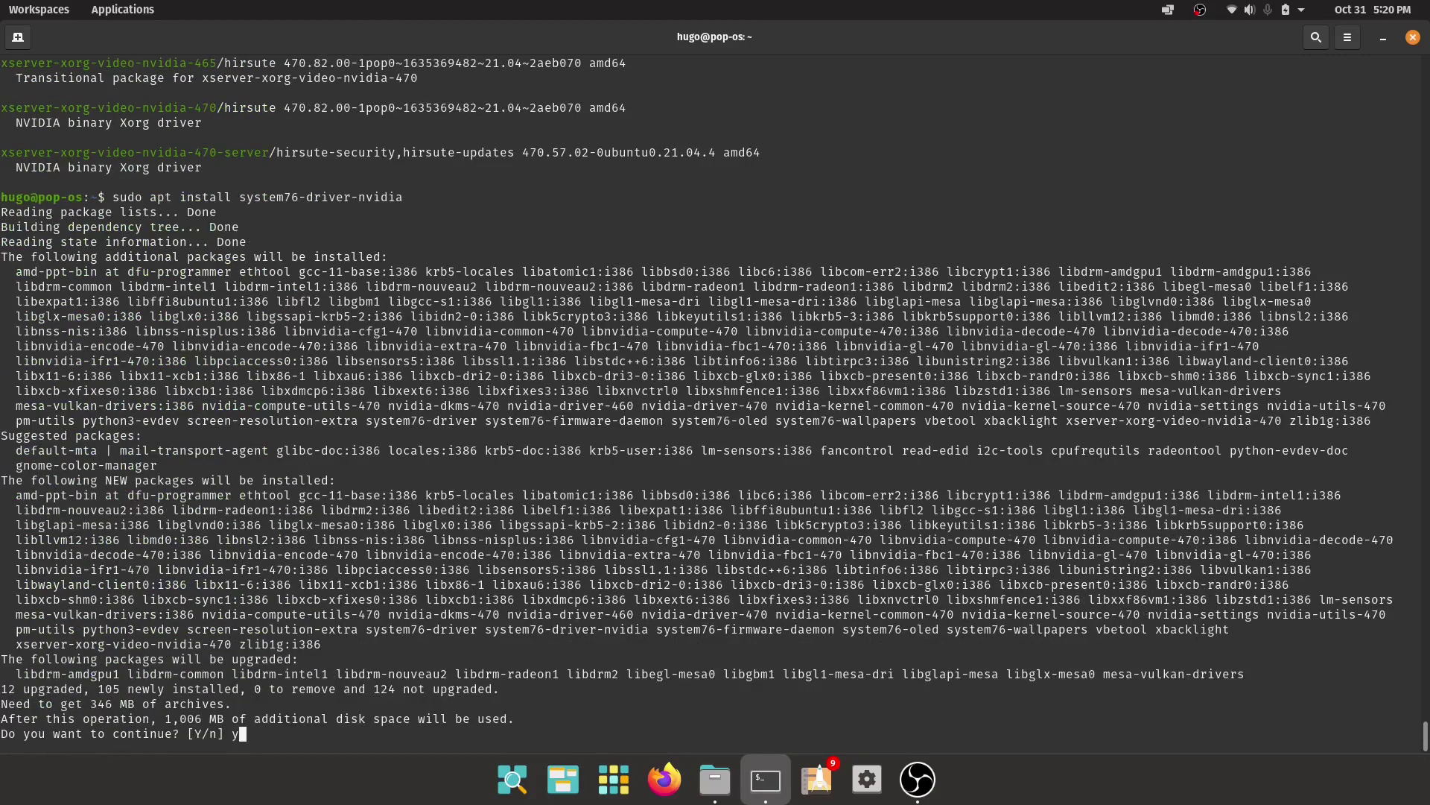
key(Return)
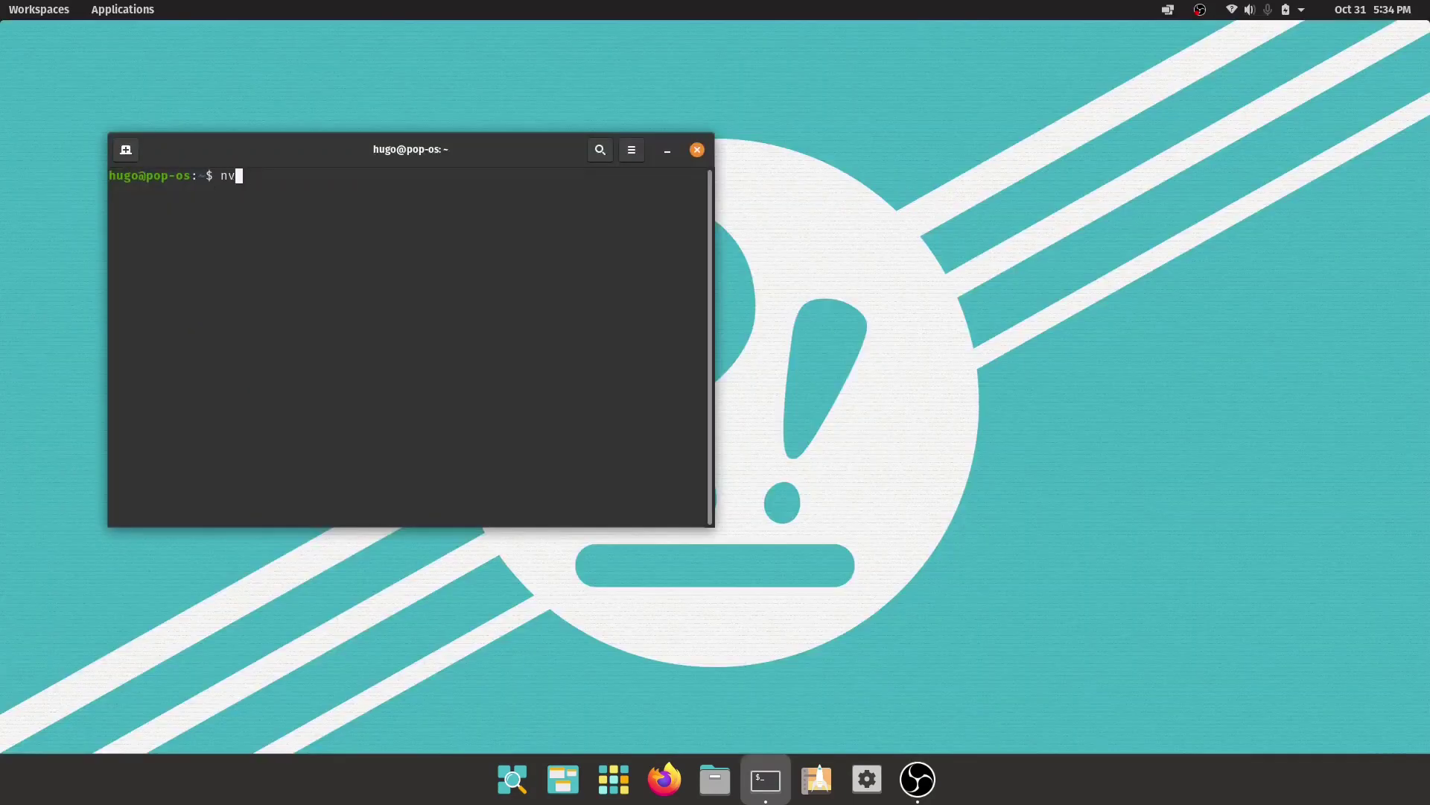
Verify driver 470.82.00 with nvidia-smi and open NVIDIA X Server Settings
text(vidia-smi)
key(Return)
key(super)
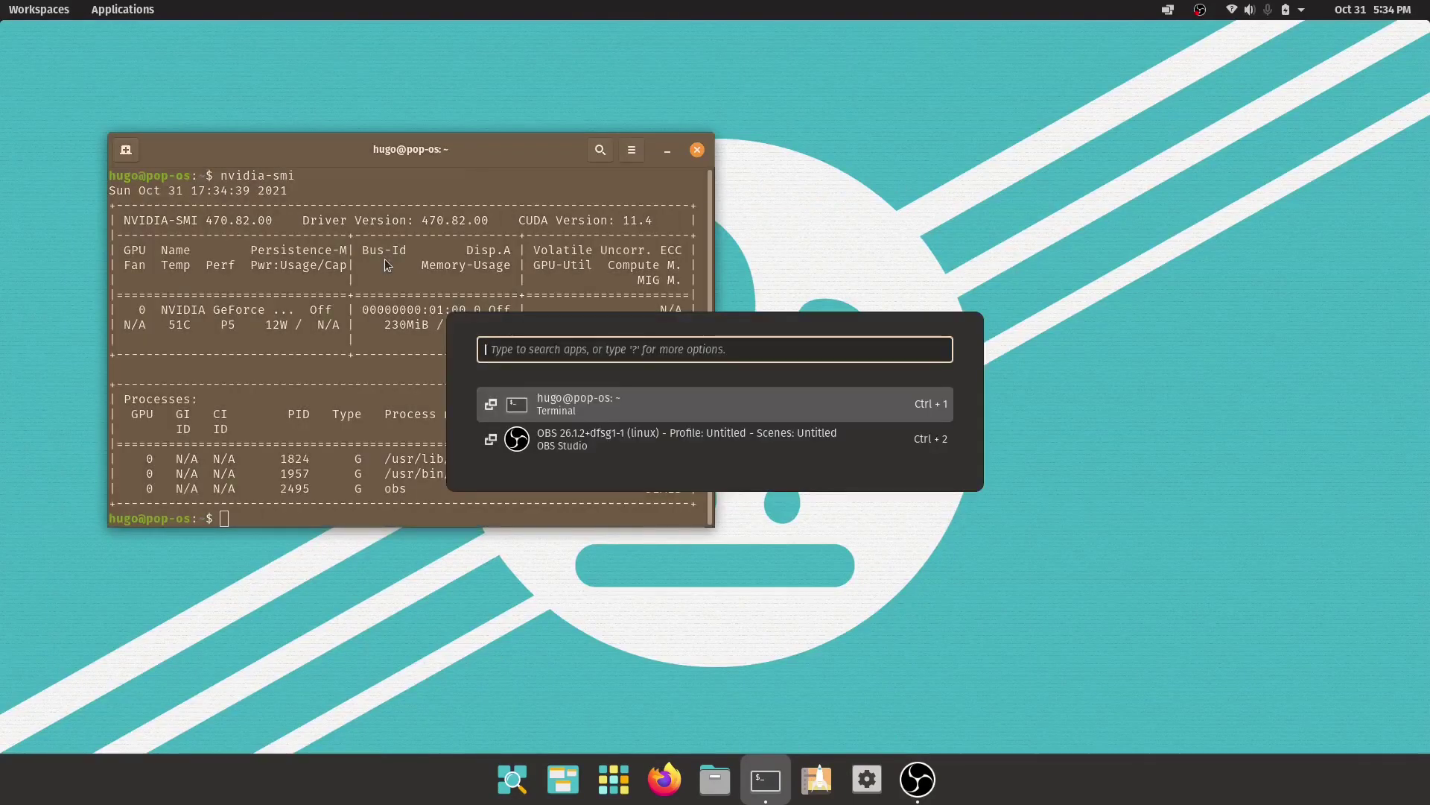
text(nvidia)
key(Return)
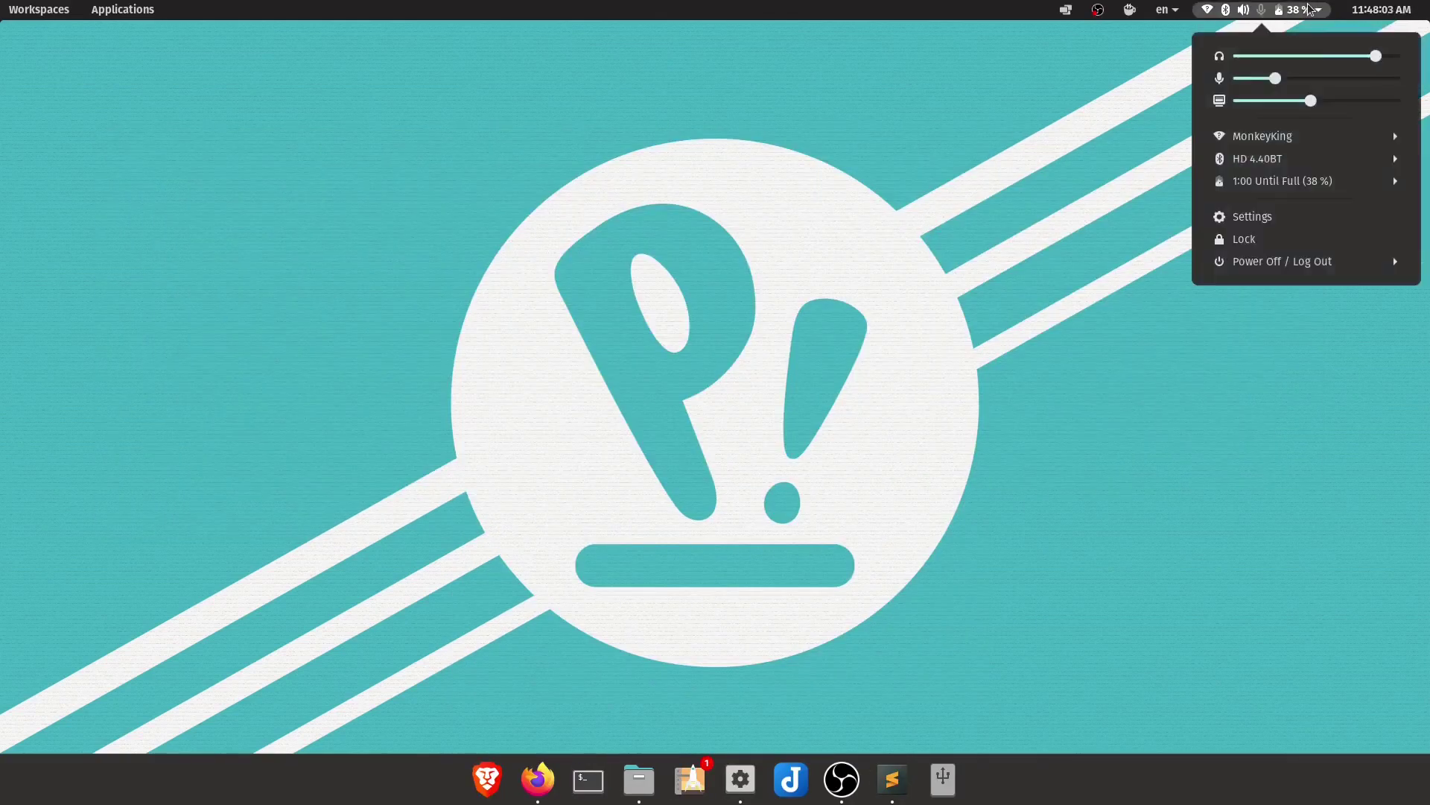
Change the graphics mode from NVIDIA to Integrated Graphics in the system menu
click(1318, 9)
click(1307, 187)
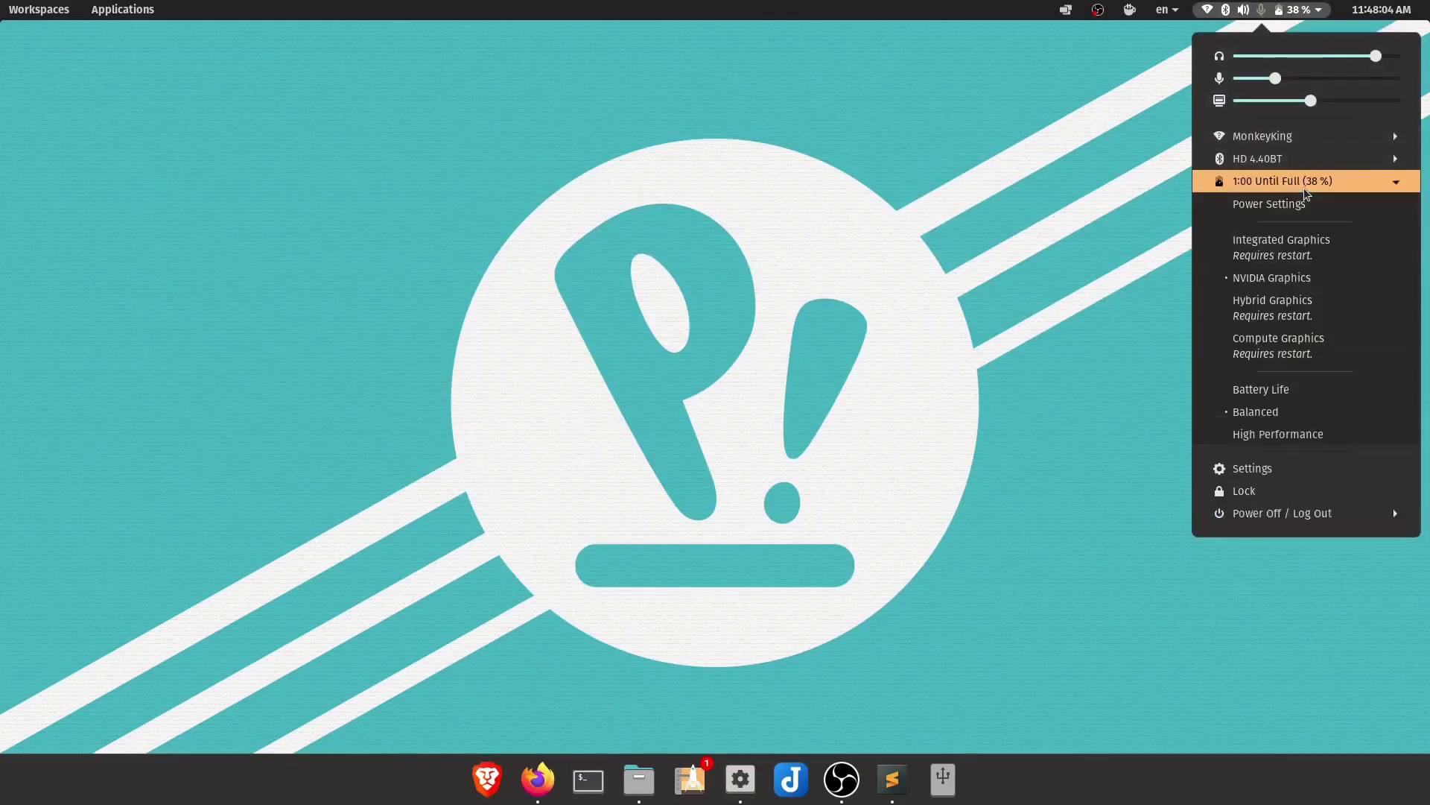
click(1281, 250)
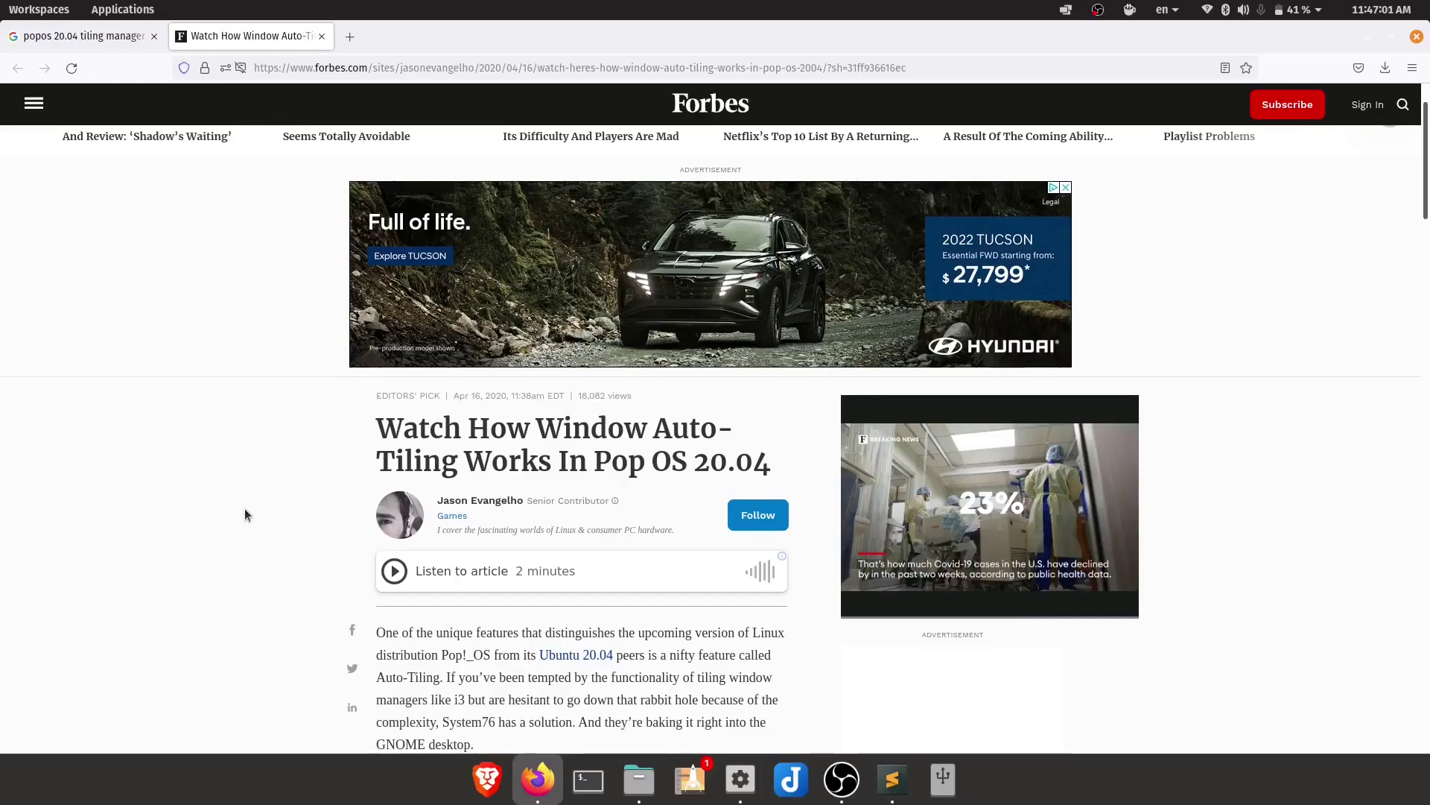
Scroll through the Forbes article 'Watch How Window Auto-Tiling Works In Pop OS 20.04'
scroll(244, 508, down, 4)
scroll(245, 508, down, 5)
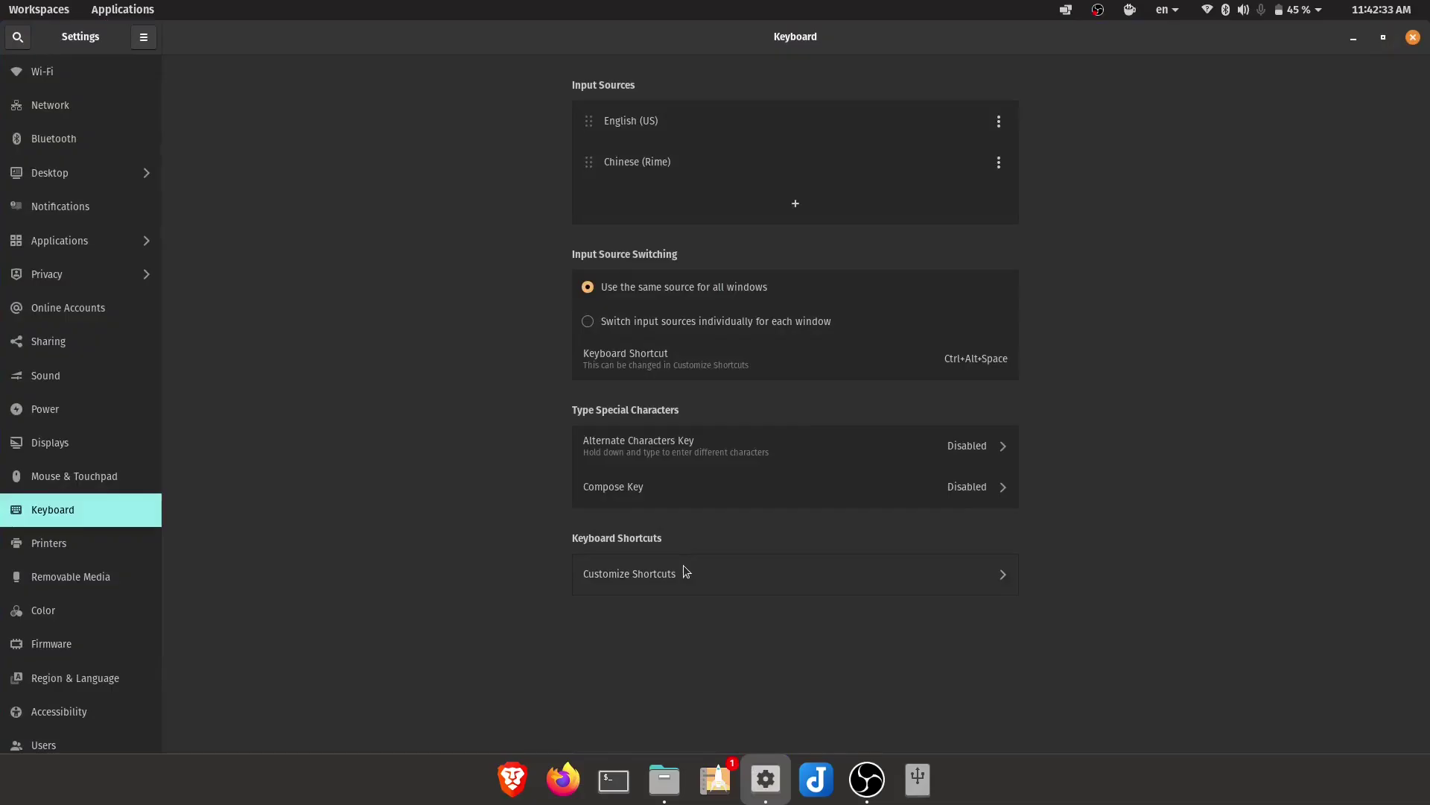
Bind Shift+Super+1 and Shift+Super+2 to moving windows to workspaces 1 and 2
click(686, 571)
click(607, 366)
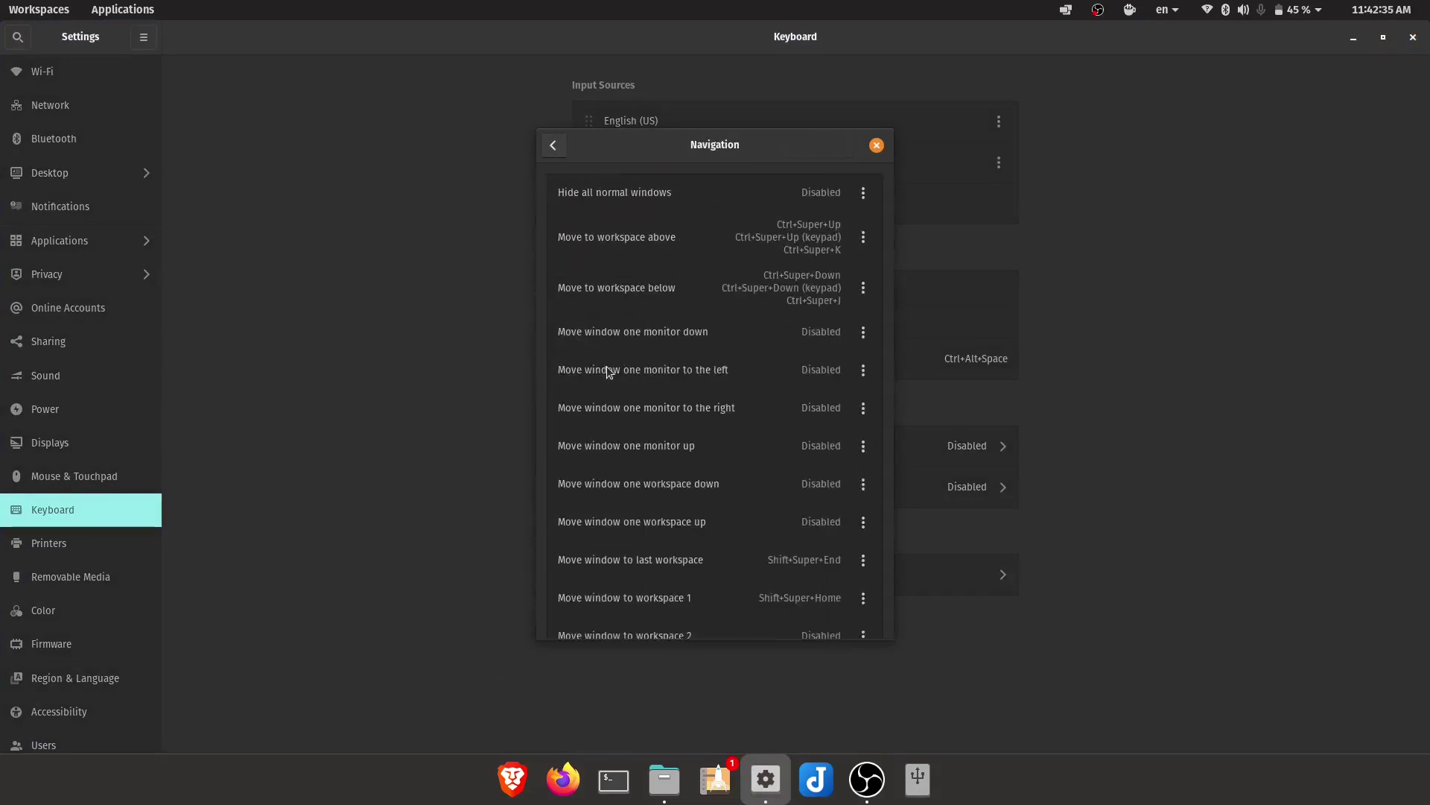
click(864, 597)
click(816, 519)
key(shift+super+1)
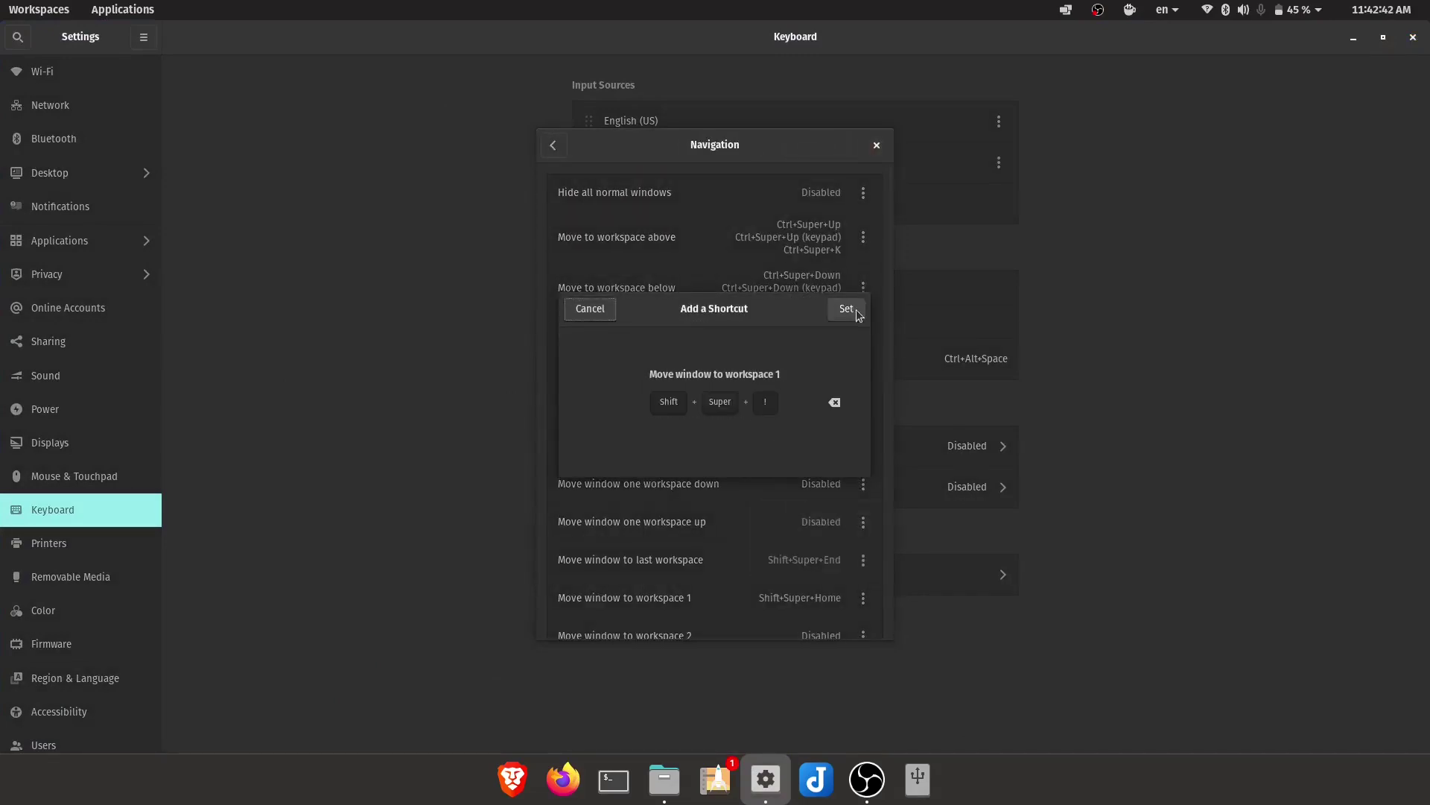
click(842, 308)
click(863, 471)
click(846, 525)
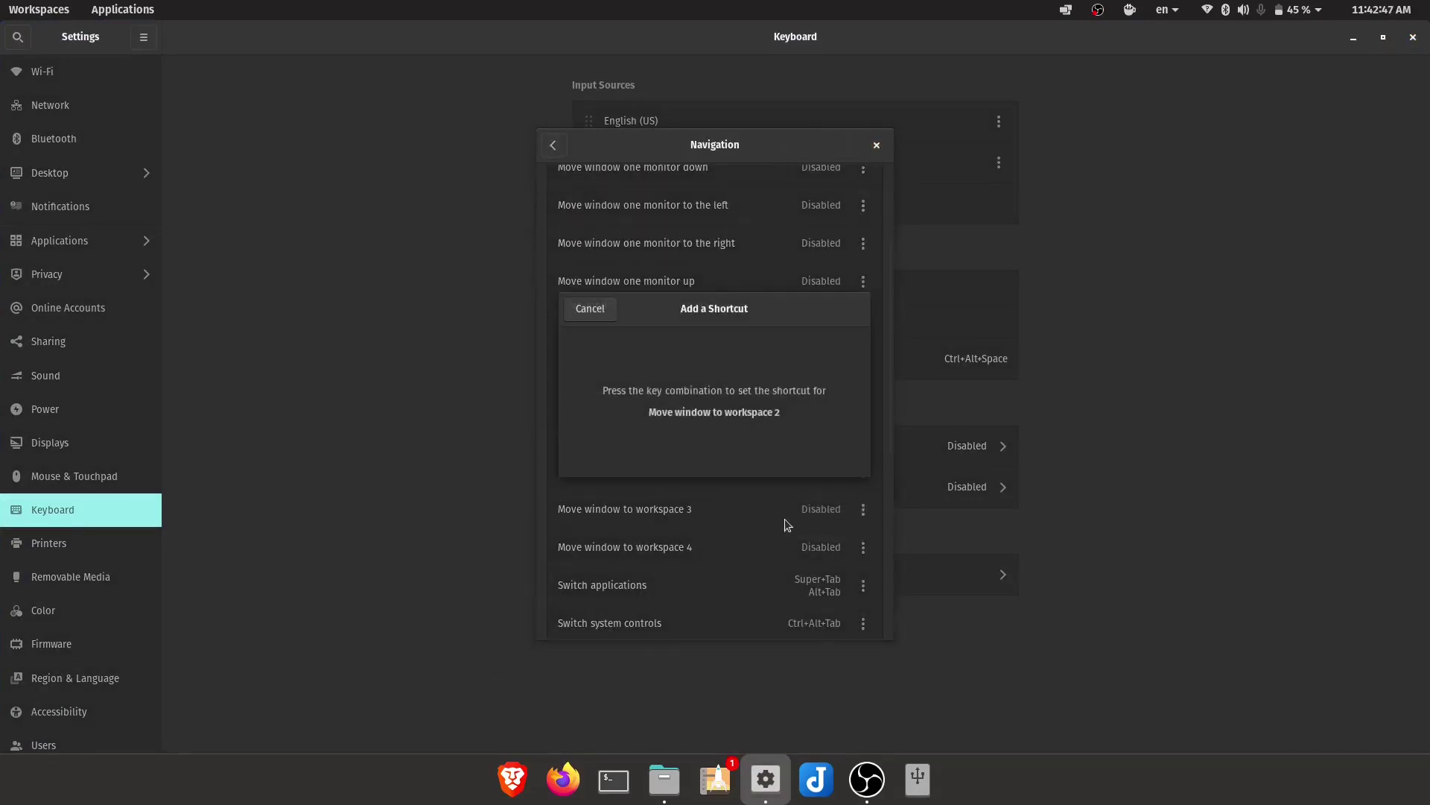
key(shift+super+2)
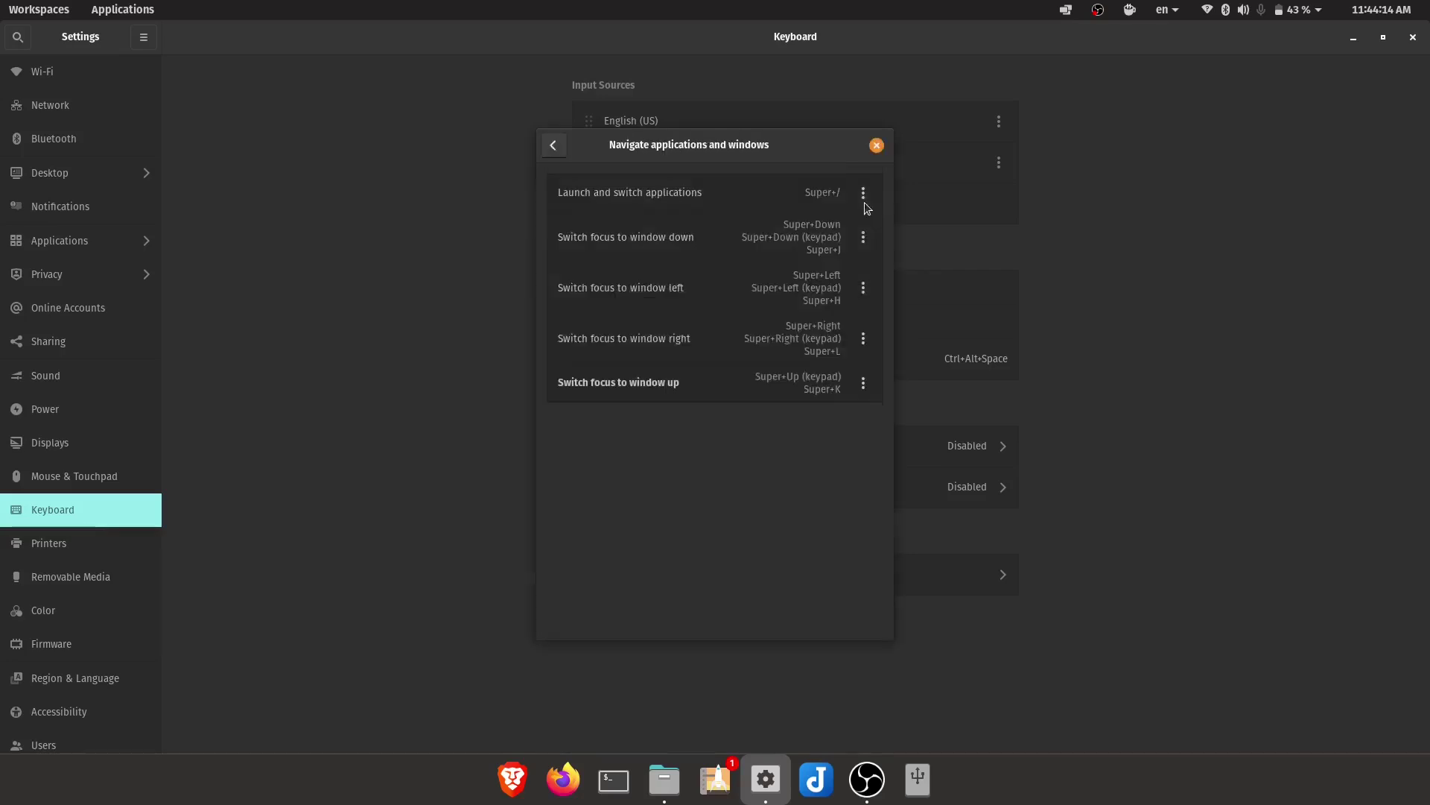
Add Alt+Space for launching applications and Shift+Super+Q for closing windows
click(863, 194)
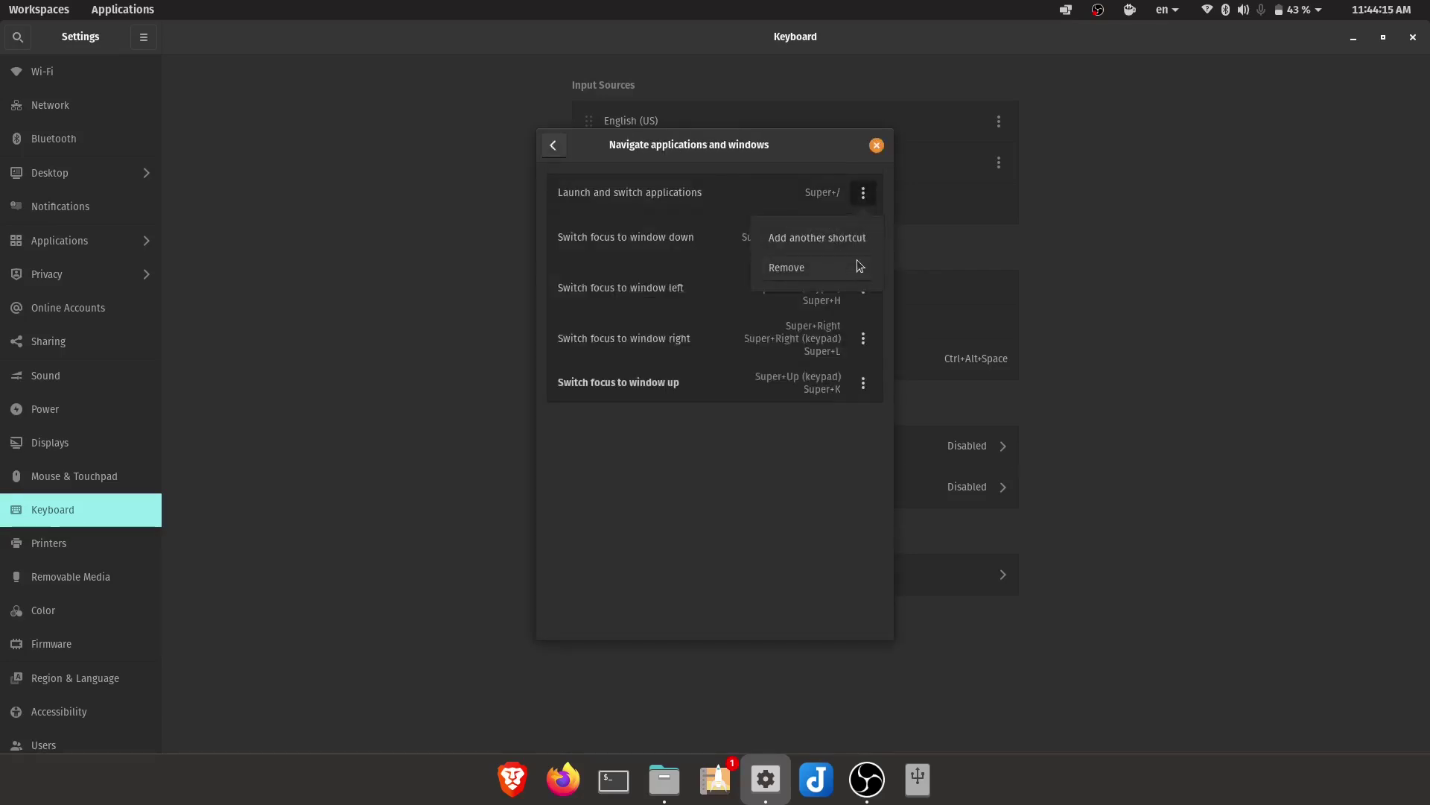
click(849, 239)
key(alt+space)
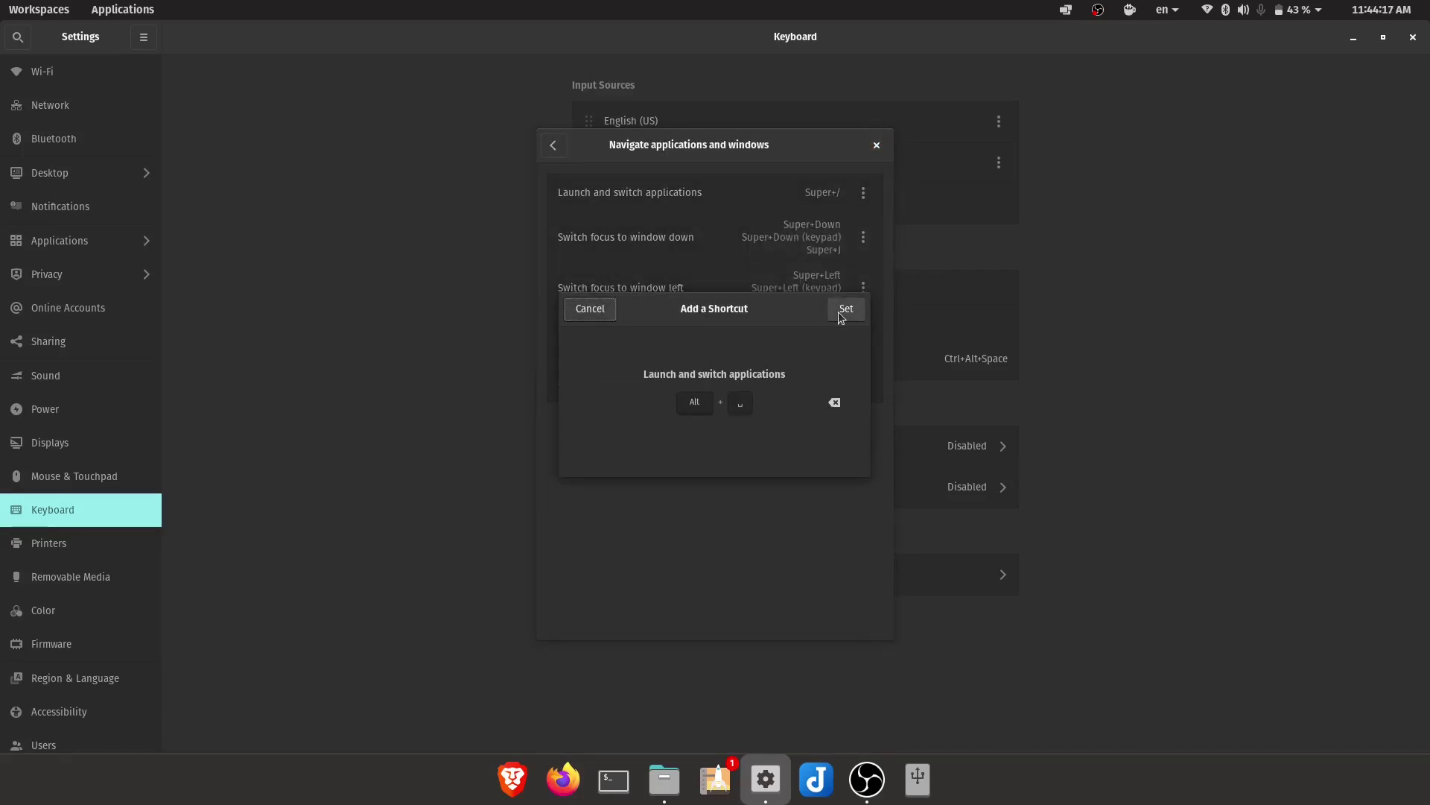
click(845, 309)
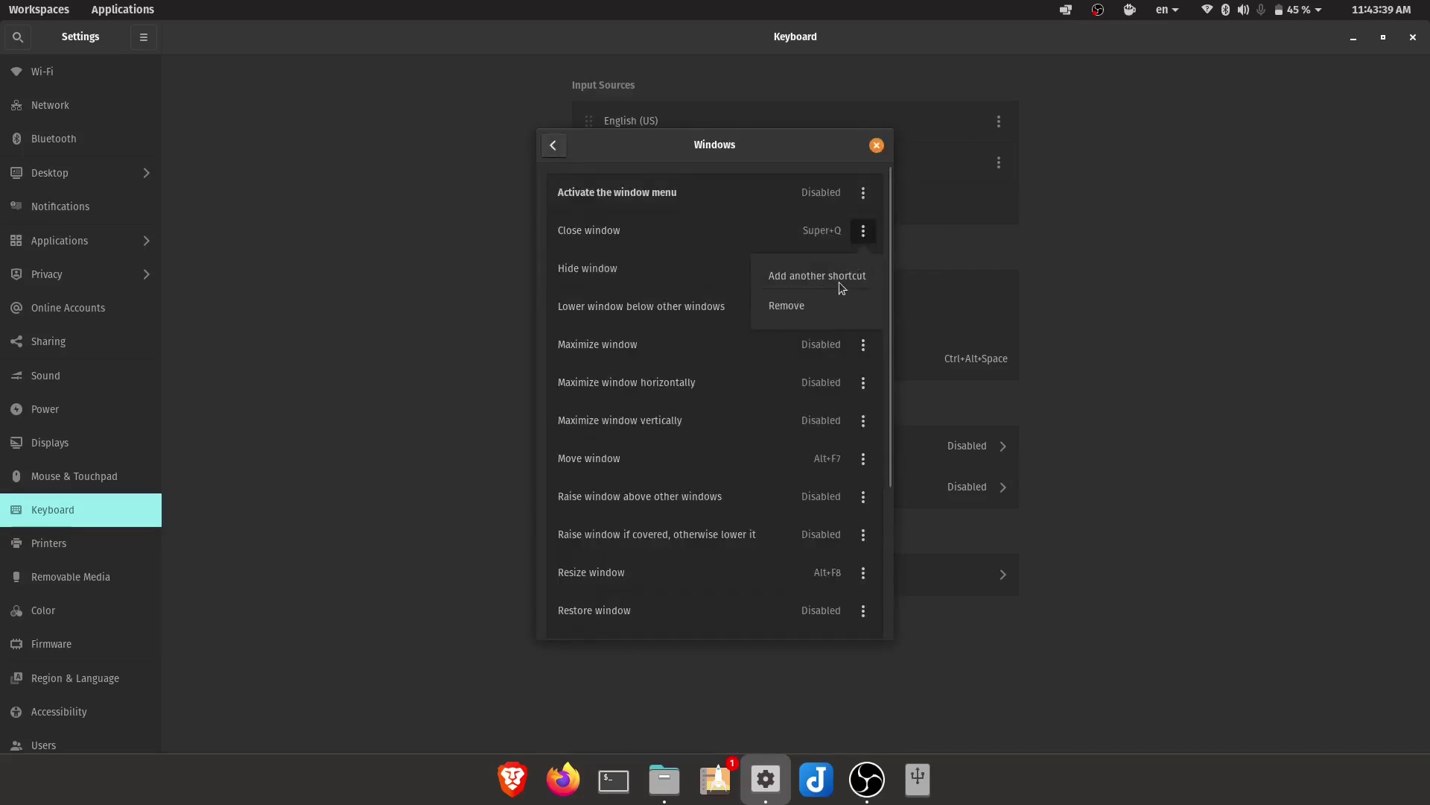
click(839, 281)
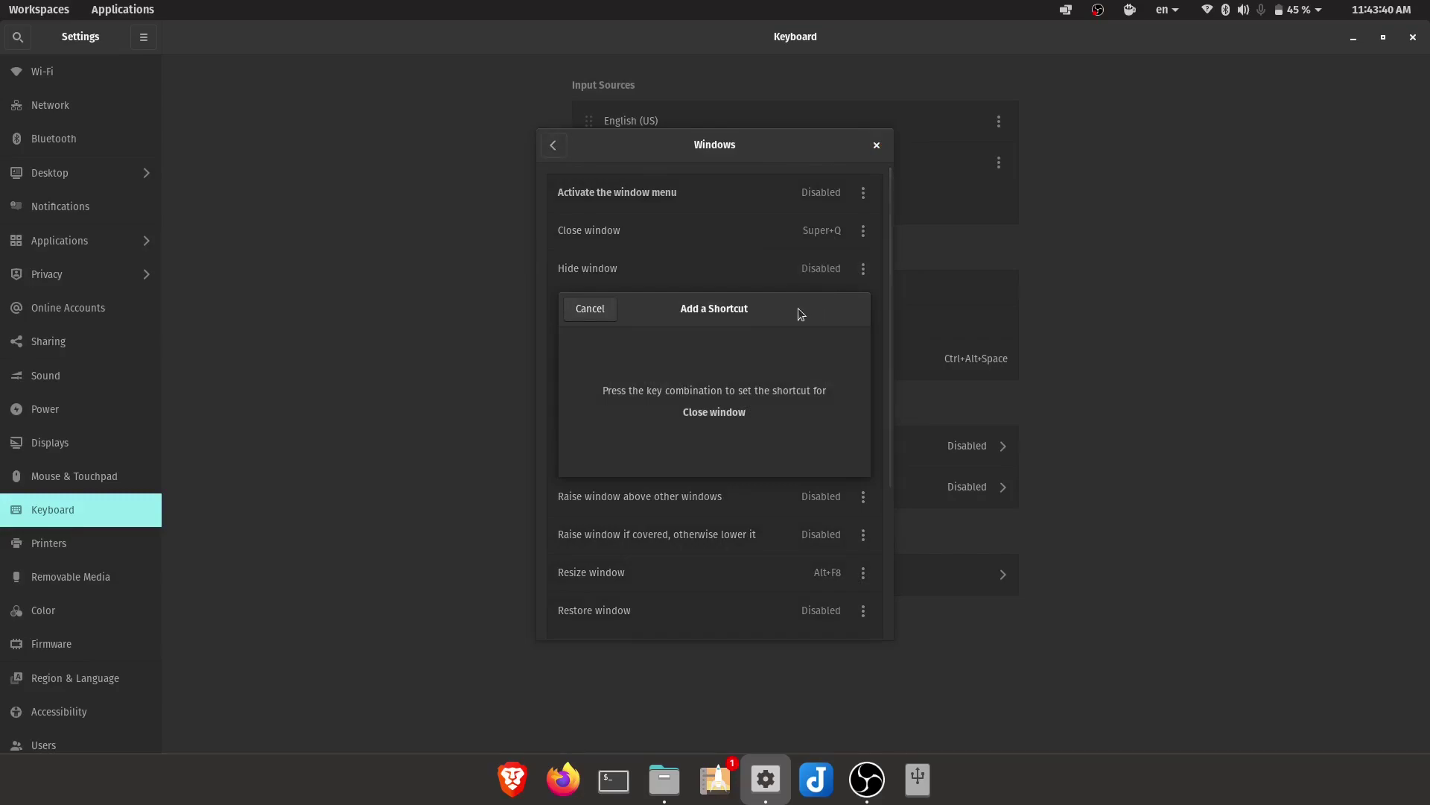
key(shift+super+q)
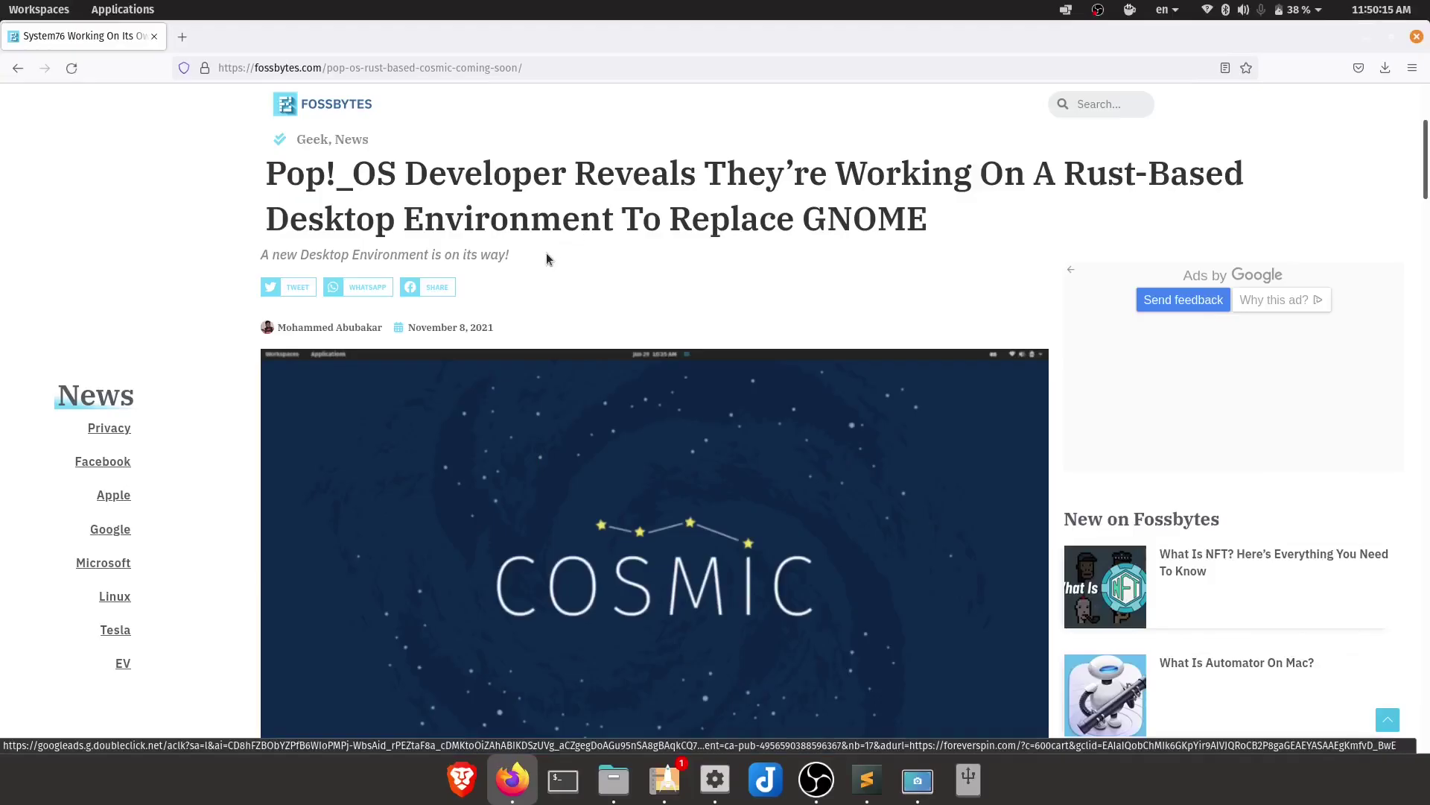
Scroll to the 'Pop!_OS COSMIC: A New Direction' section and highlight a sentence there
scroll(544, 256, down, 5)
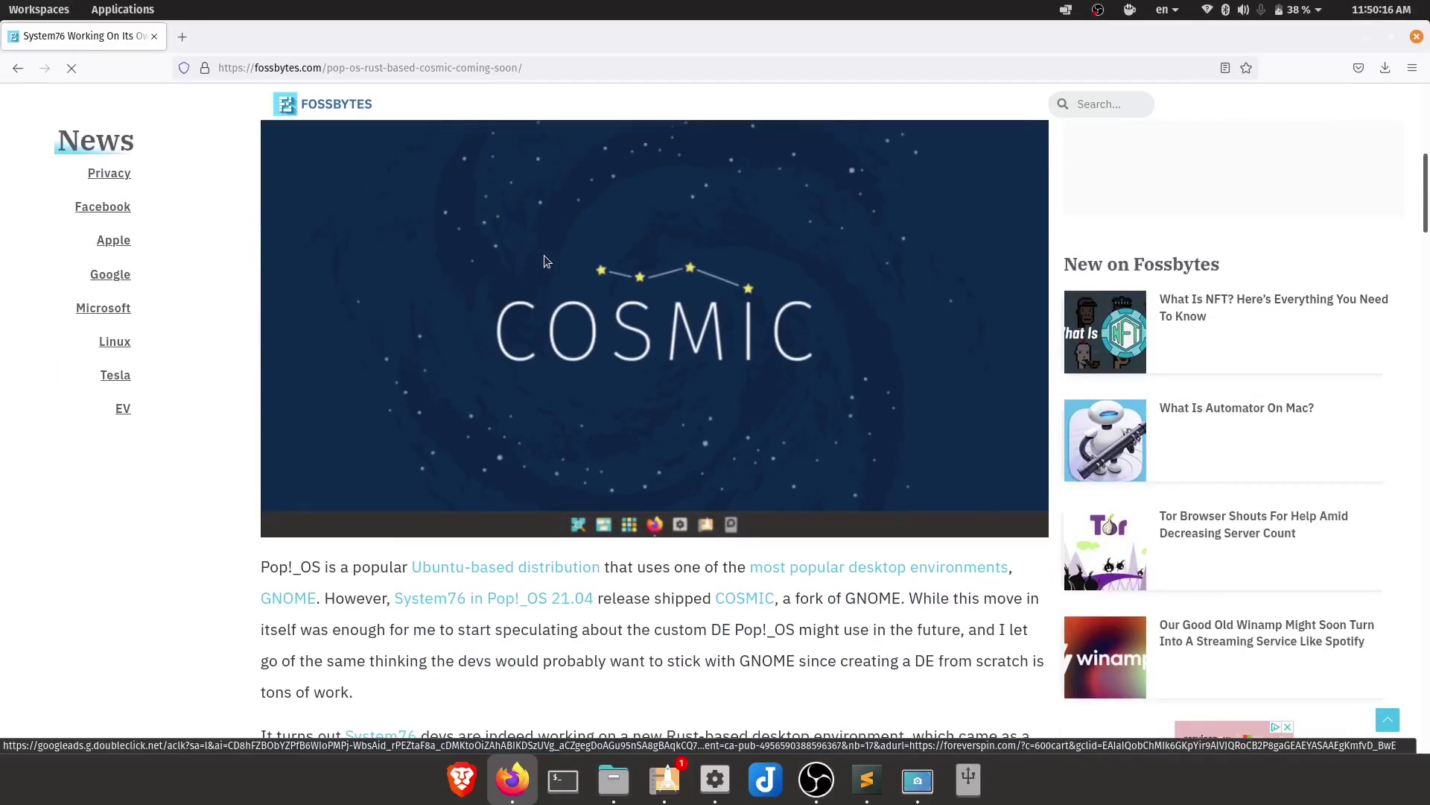
scroll(543, 254, down, 5)
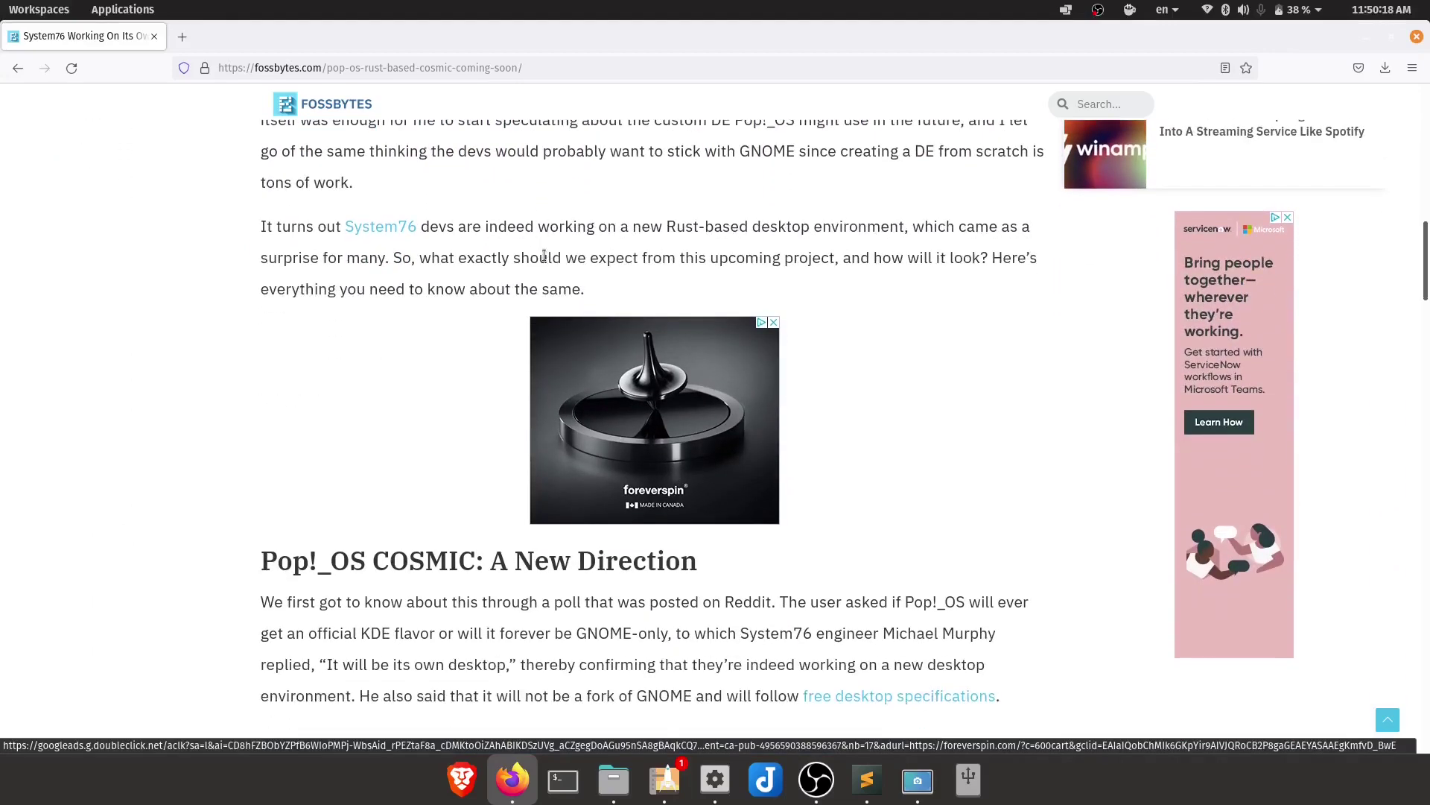
scroll(544, 255, down, 4)
drag(360, 272, 541, 273)
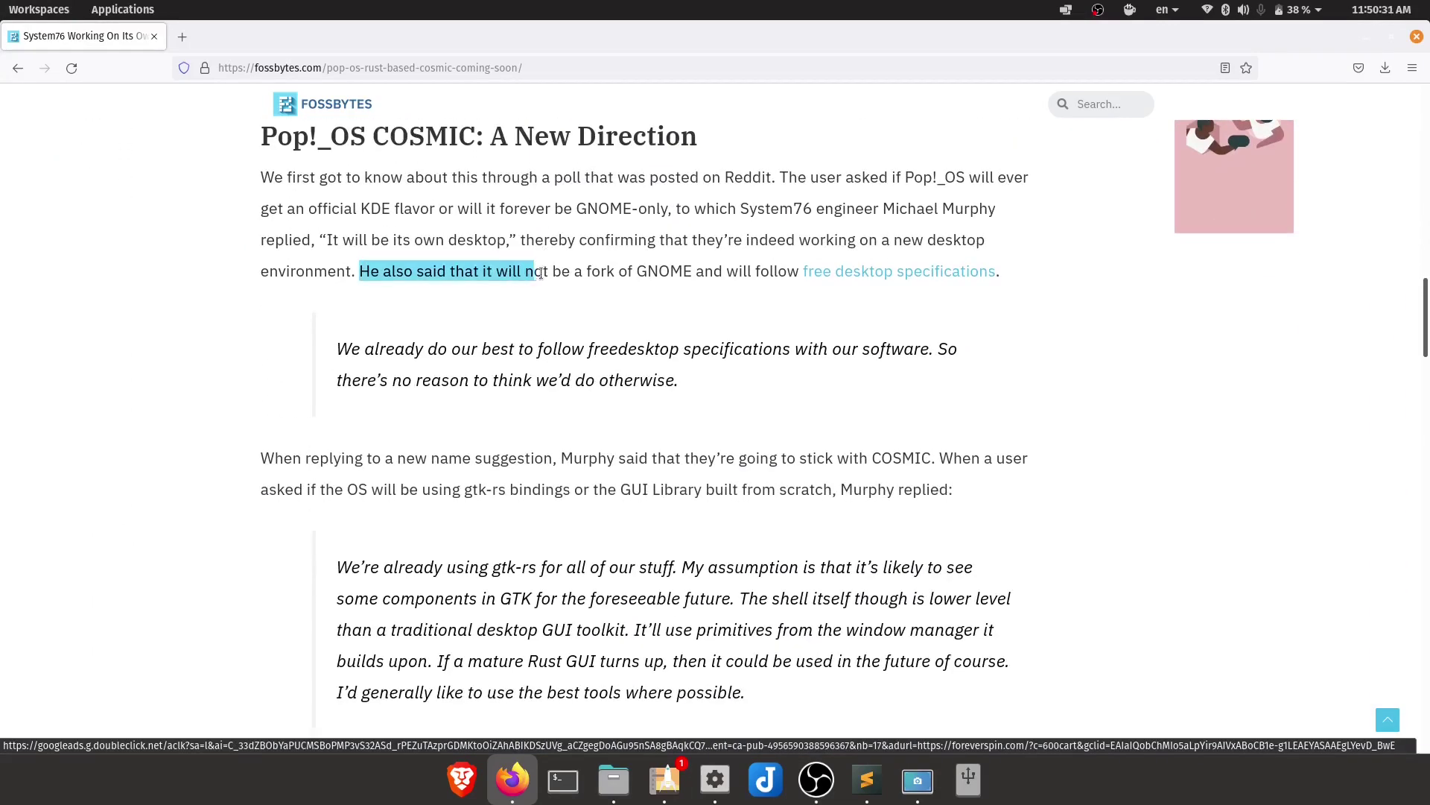